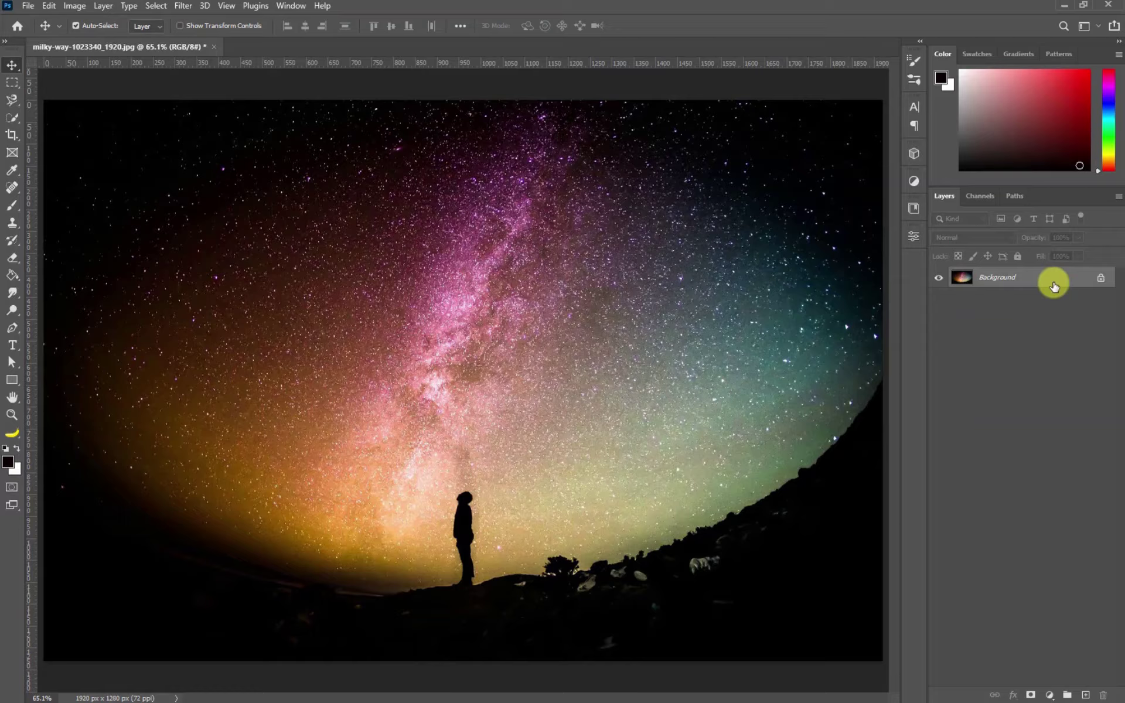
Step: Duplicate the photo as Layer 1, convert it to a smart object, and open its Layer 12.psb contents
key(ctrl+j)
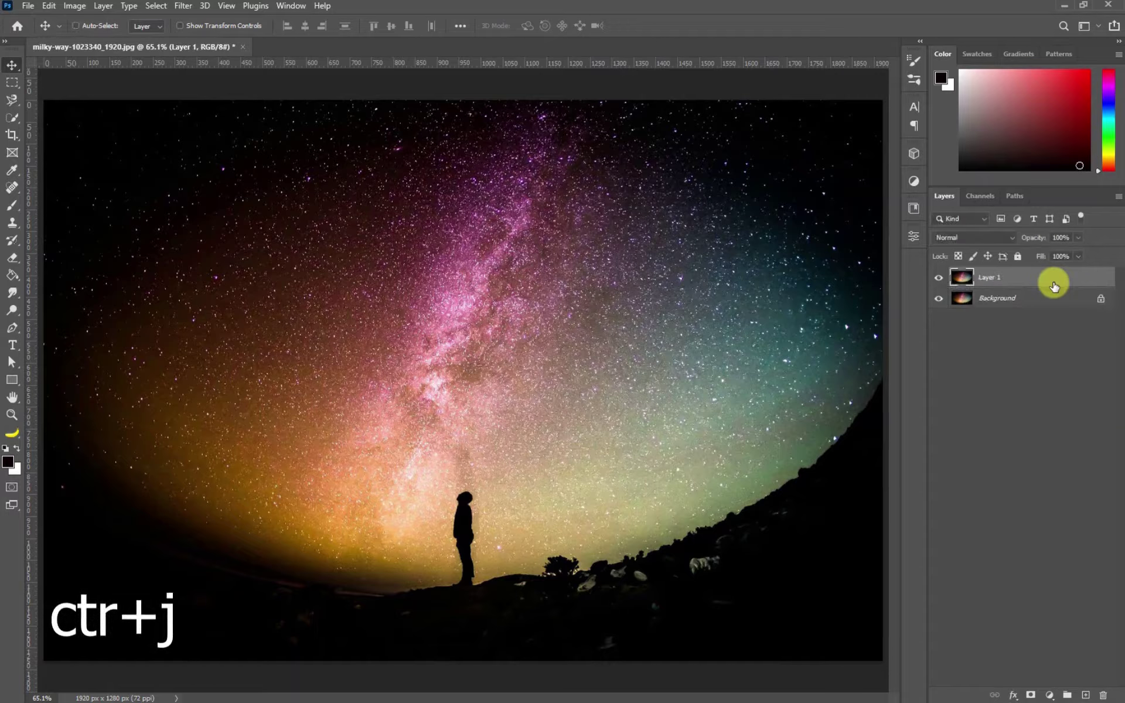
right_click(1053, 286)
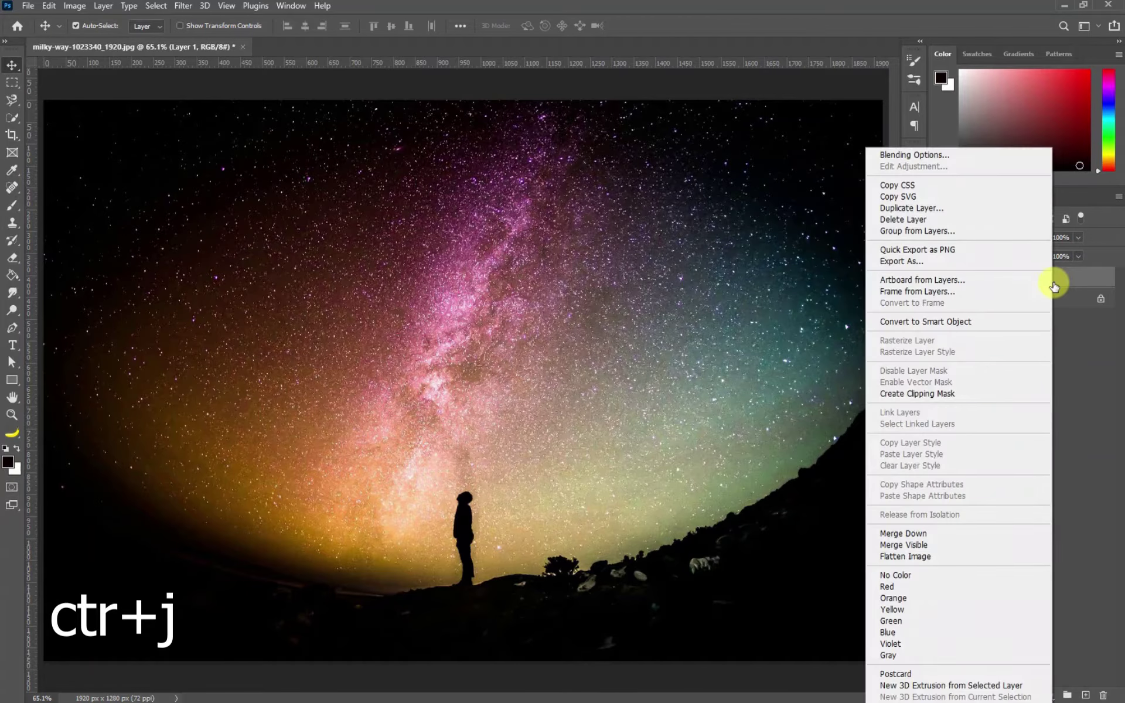
click(949, 321)
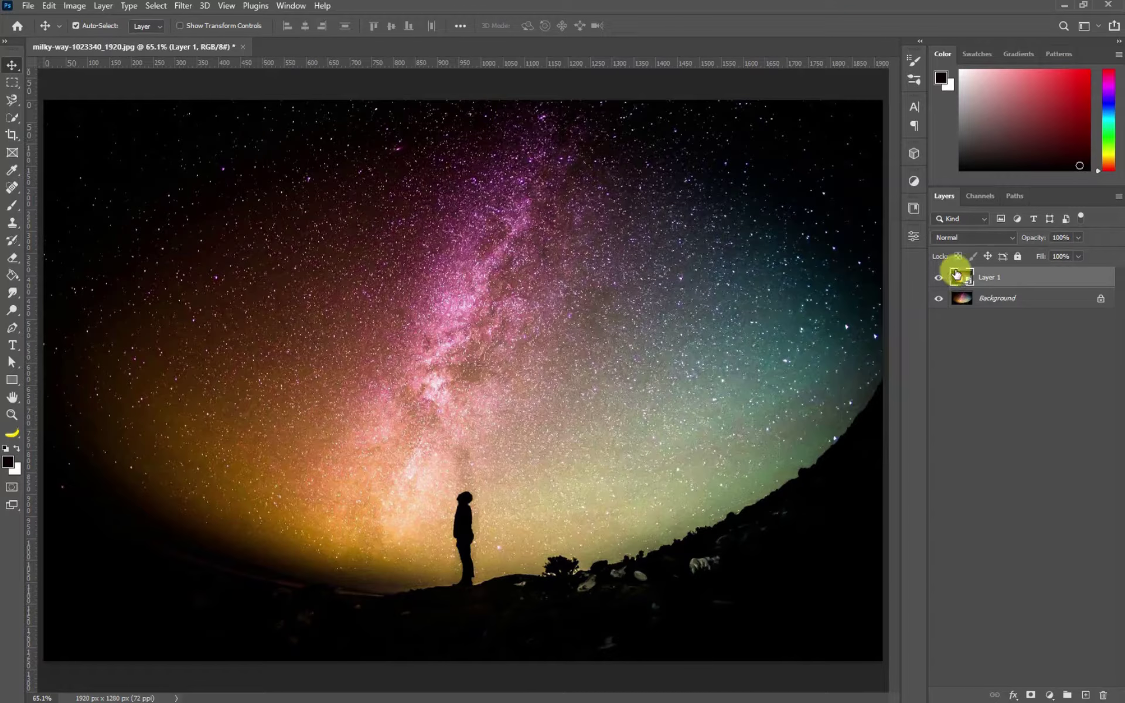
double_click(970, 285)
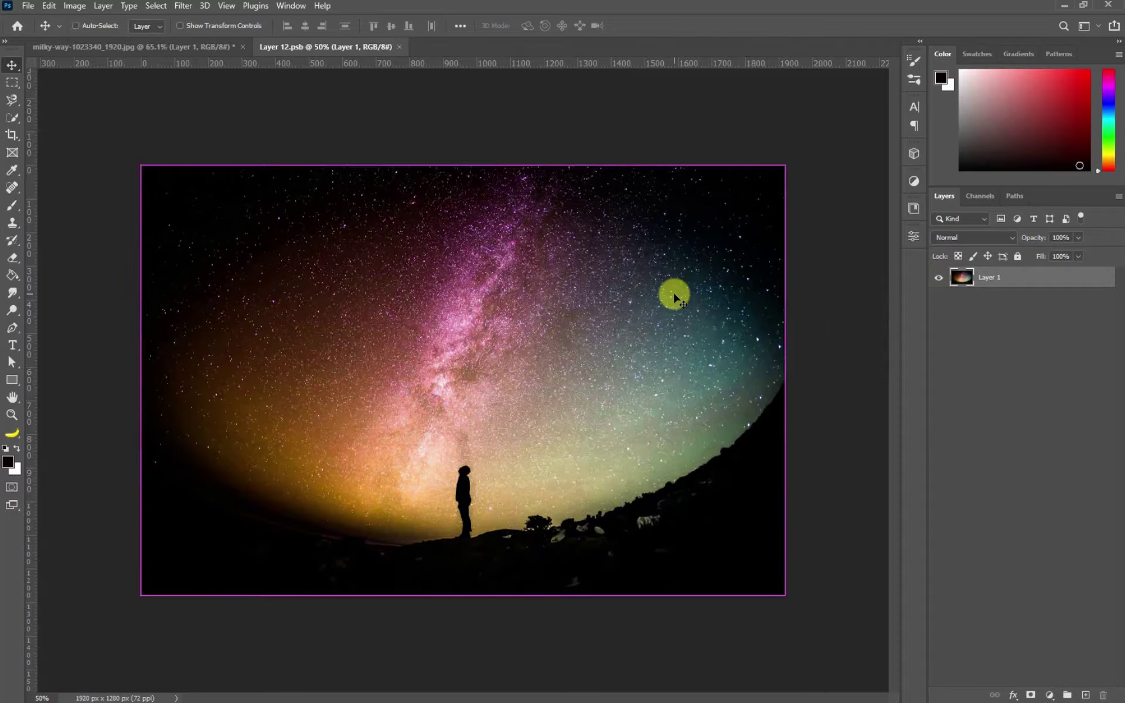
Step: Fit the image on screen, load the Stars Trails action set, and select Star Trails Rotation
key(ctrl+0)
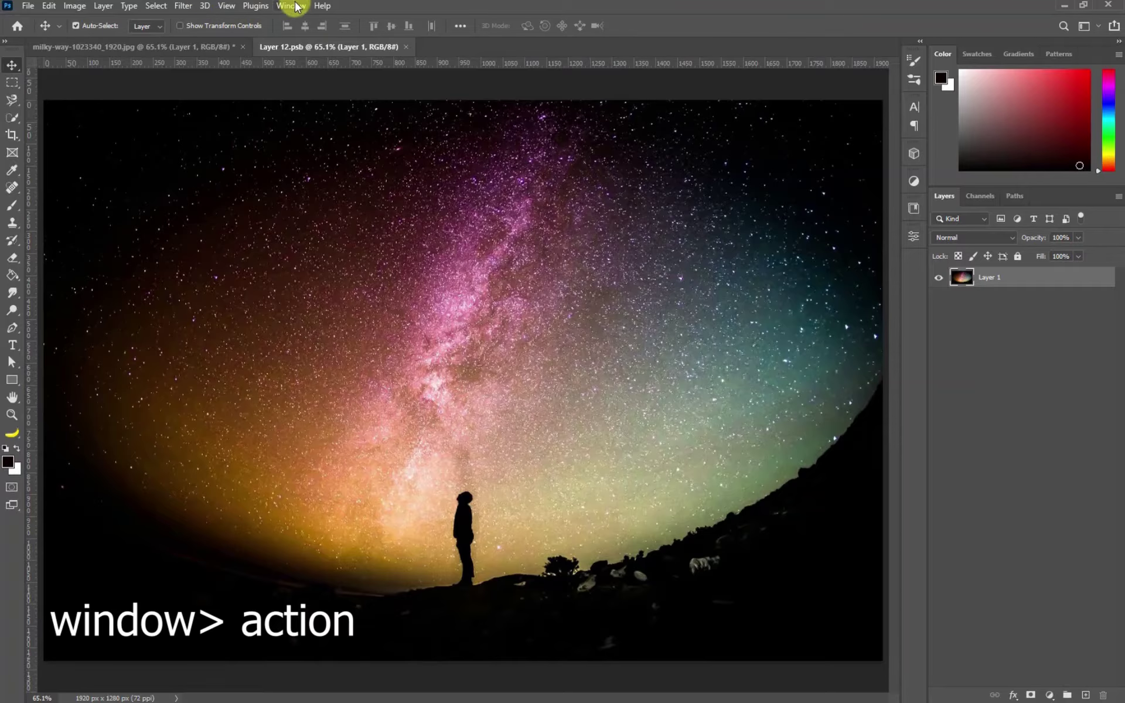
click(292, 5)
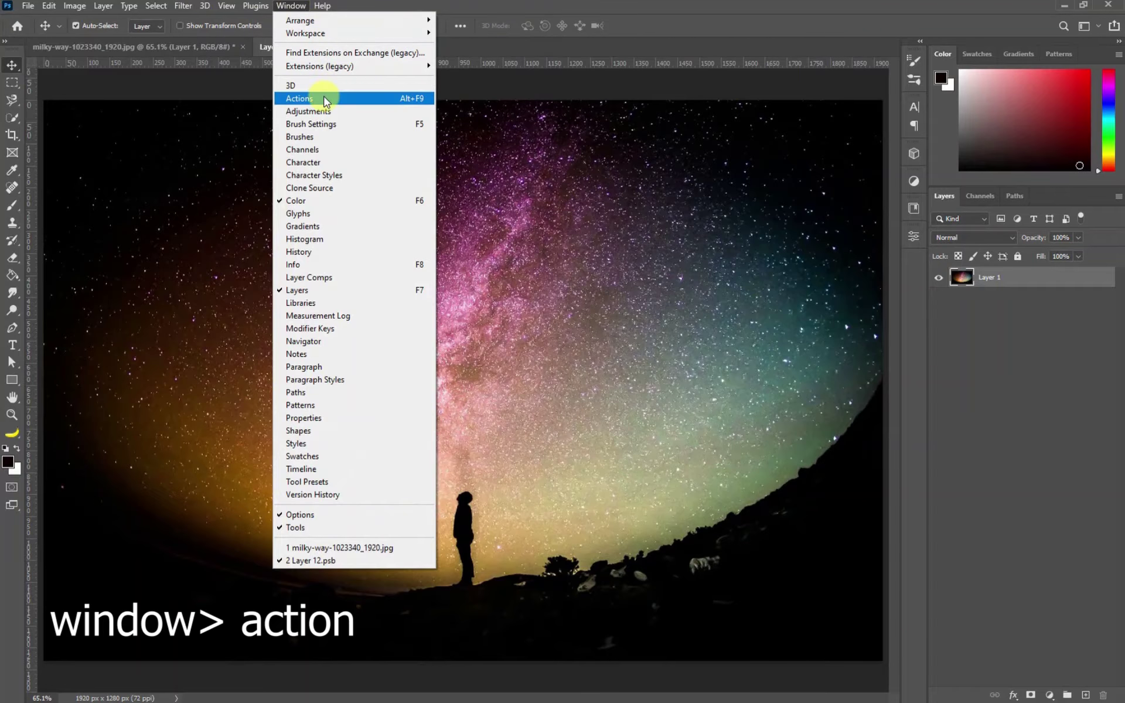
click(373, 100)
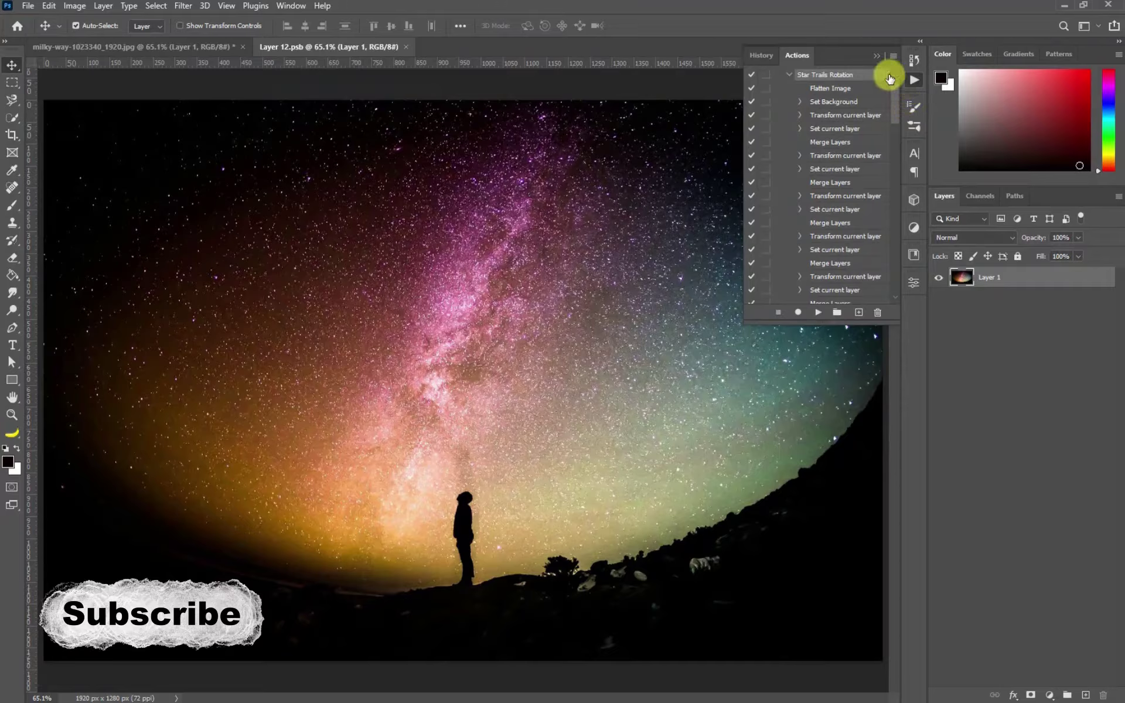
click(891, 56)
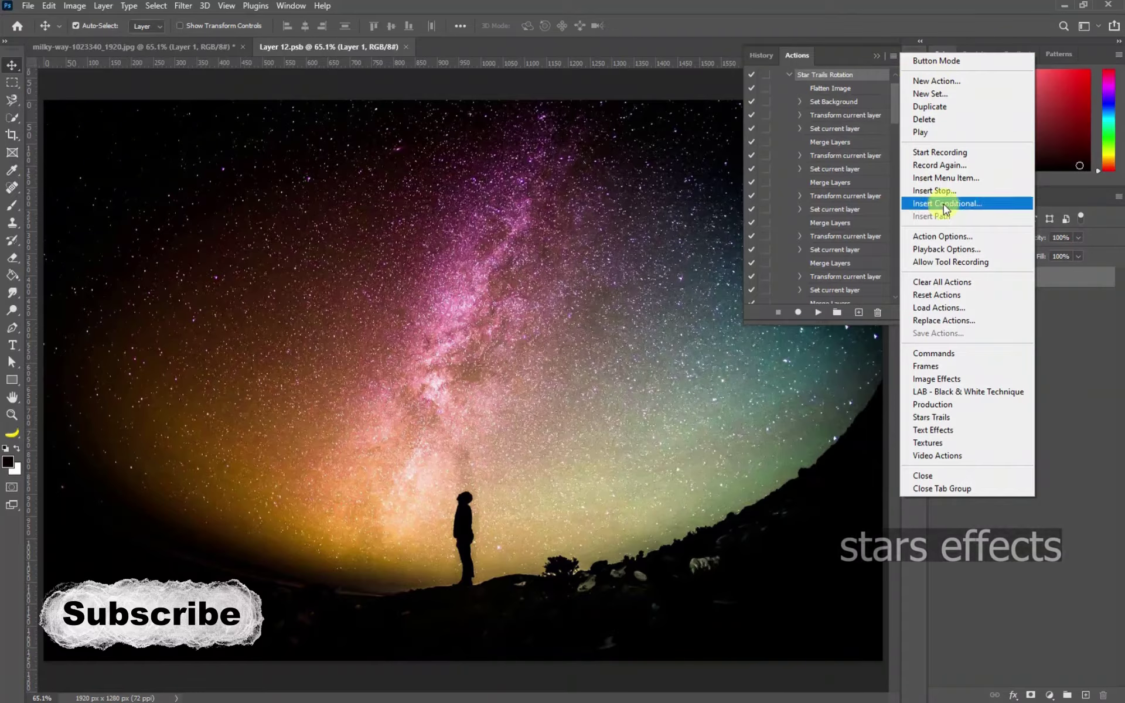
click(947, 417)
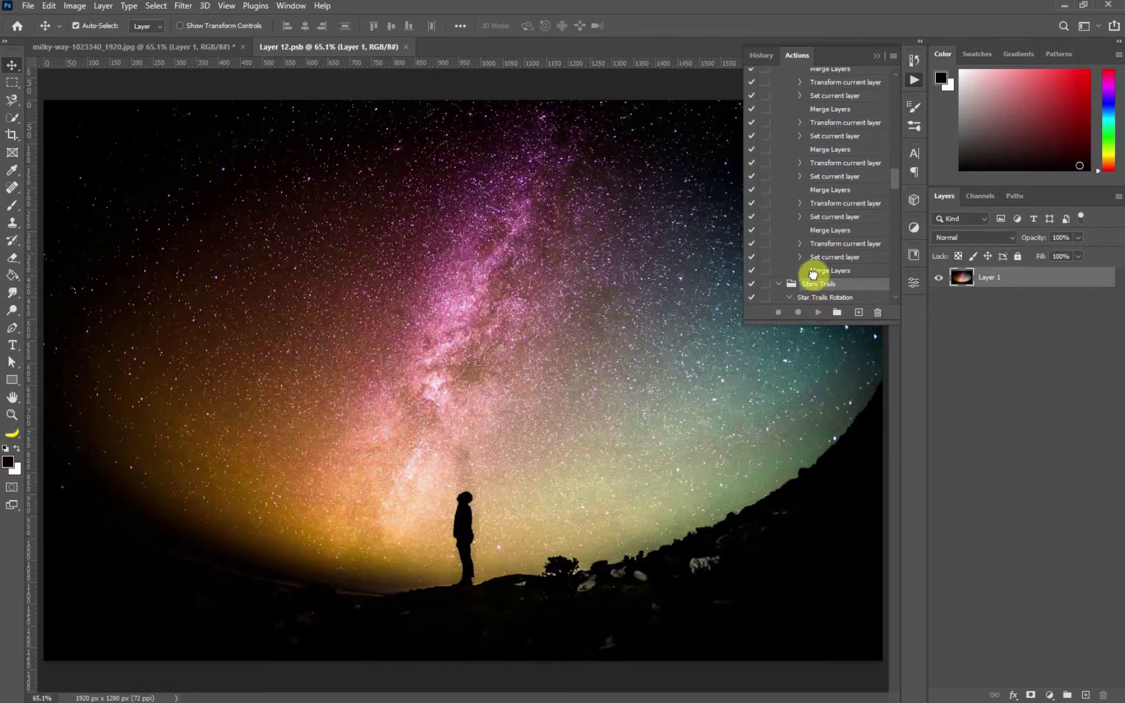
drag(797, 281, 811, 257)
click(817, 298)
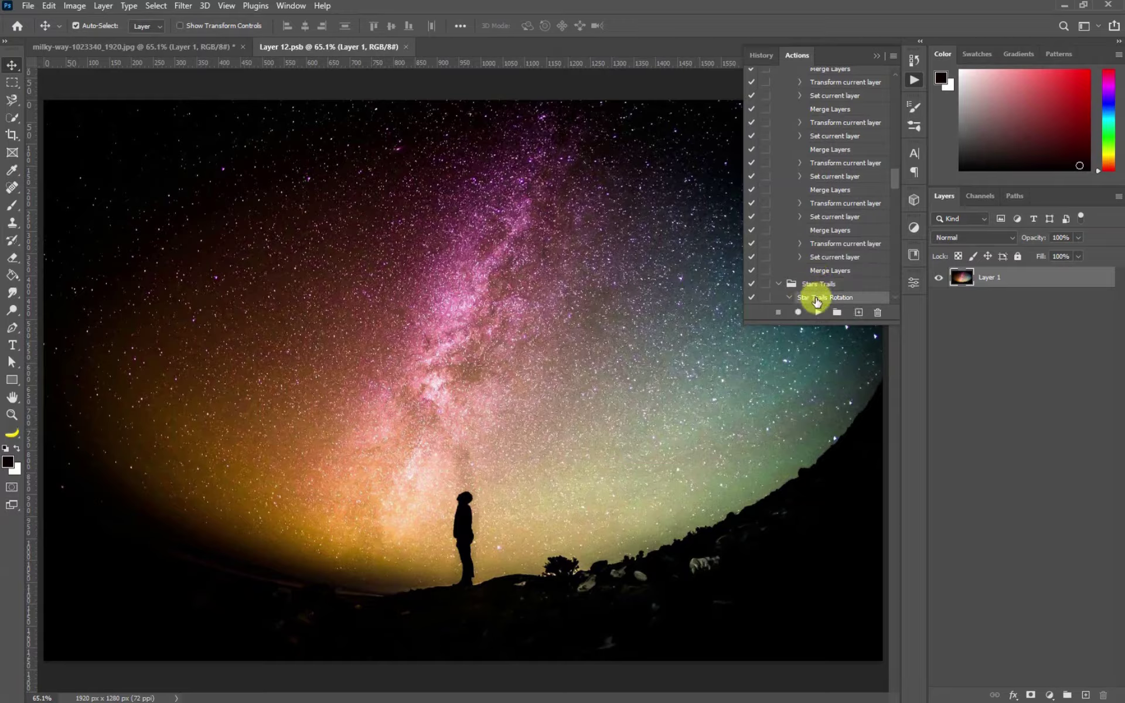
Step: Play Star Trails Rotation on Layer 12.psb, save it, and return to milky-way-1023340_1920.jpg
click(816, 312)
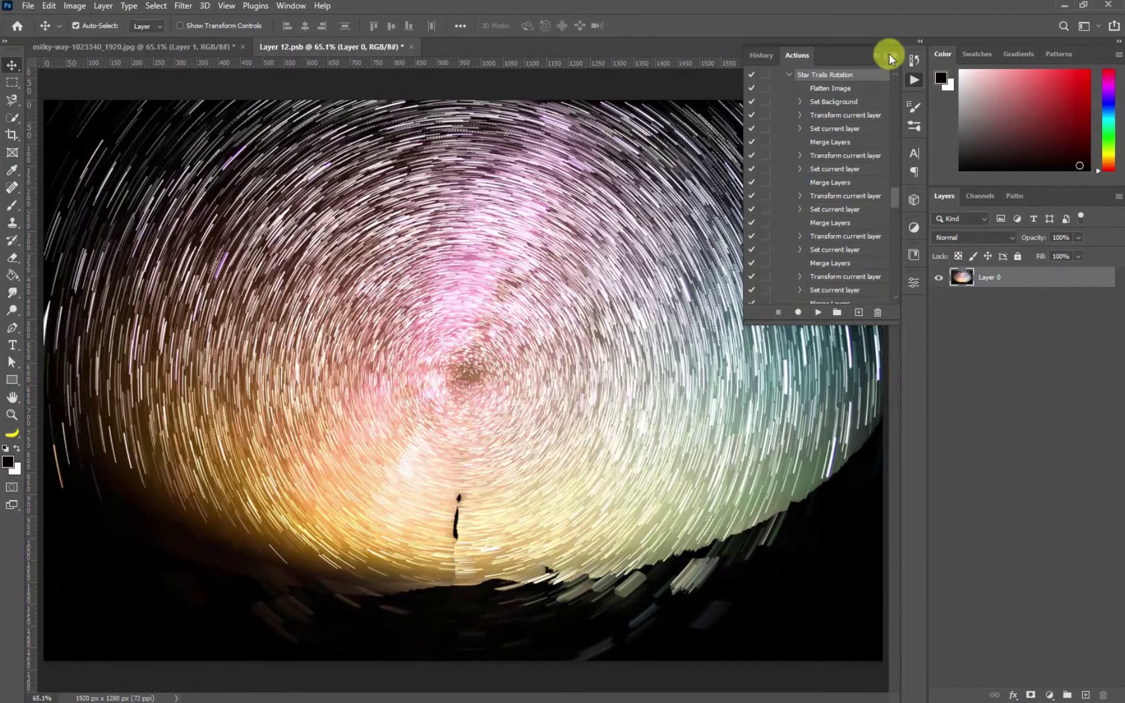
click(877, 59)
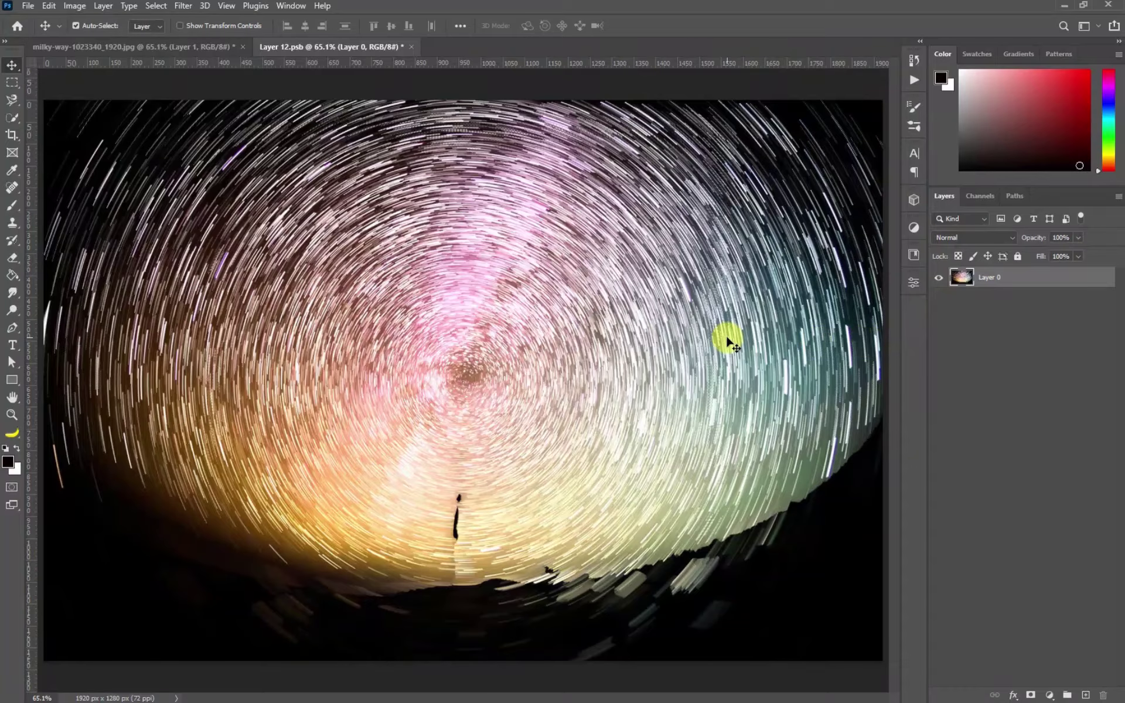
key(ctrl+s)
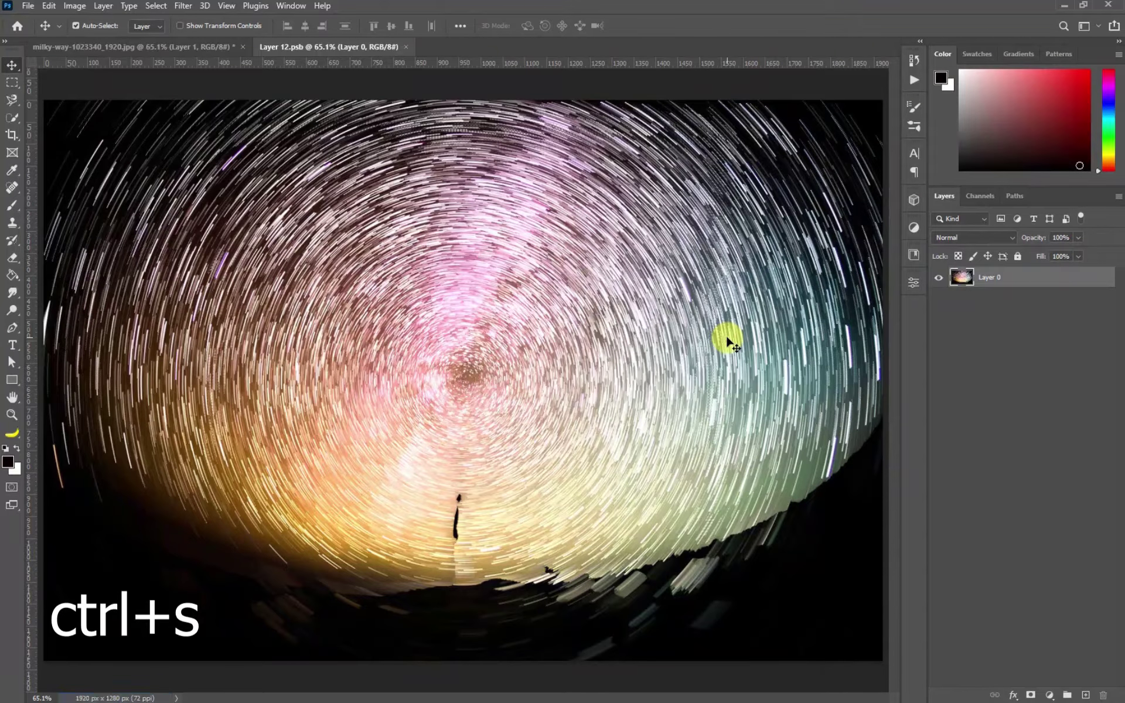
click(409, 47)
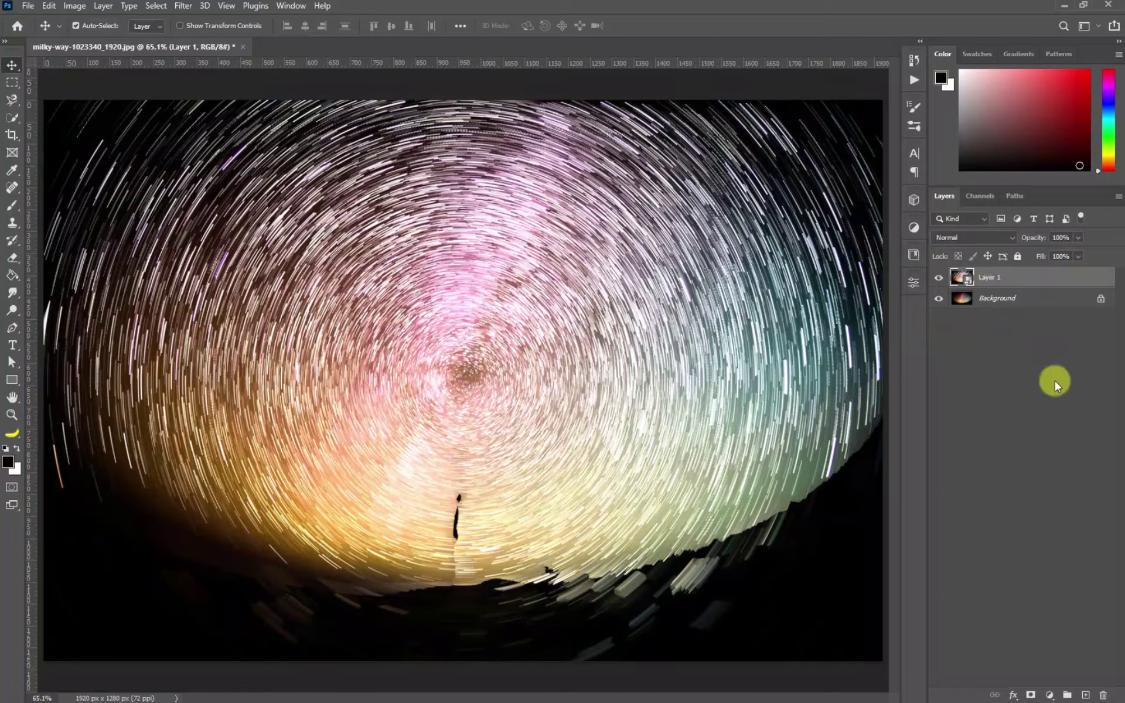
Step: Give Layer 1 an inverted black mask and set up a brush at 54% opacity
click(1032, 696)
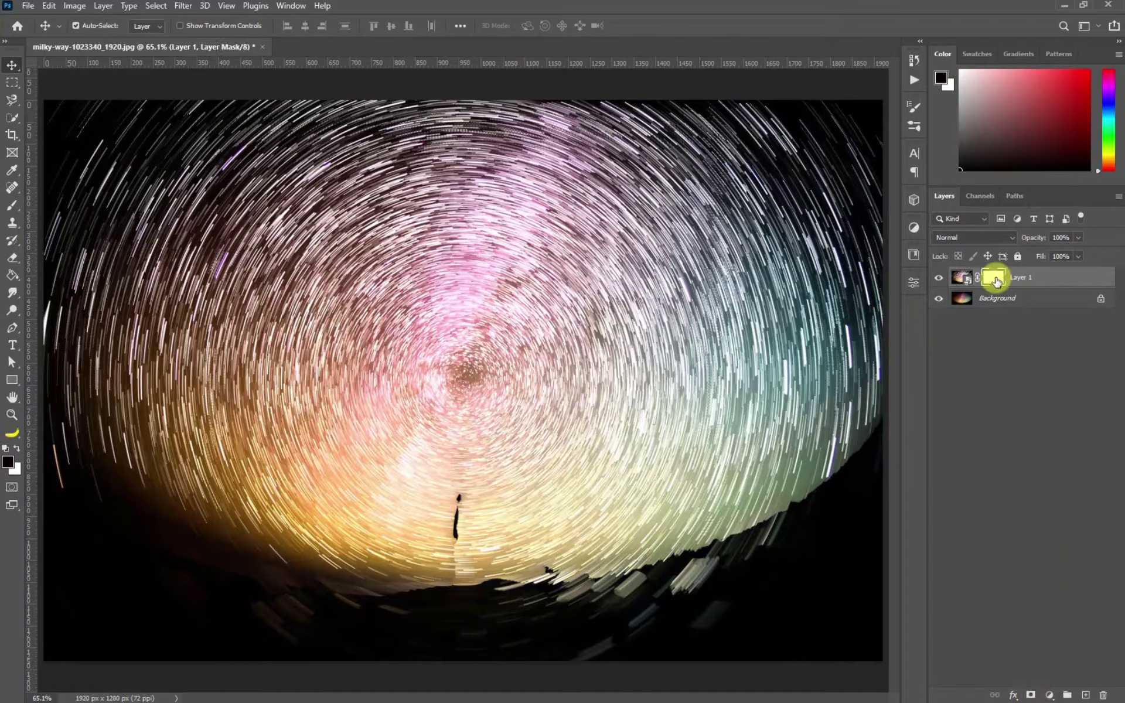
key(ctrl+i)
click(12, 205)
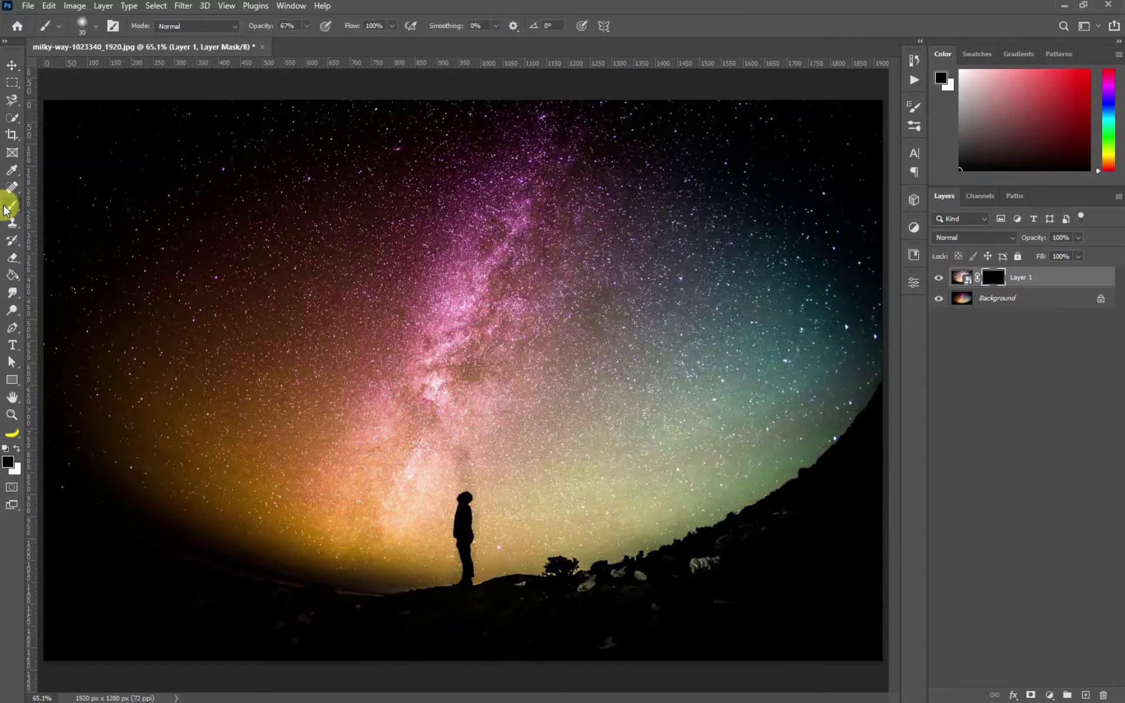
click(307, 27)
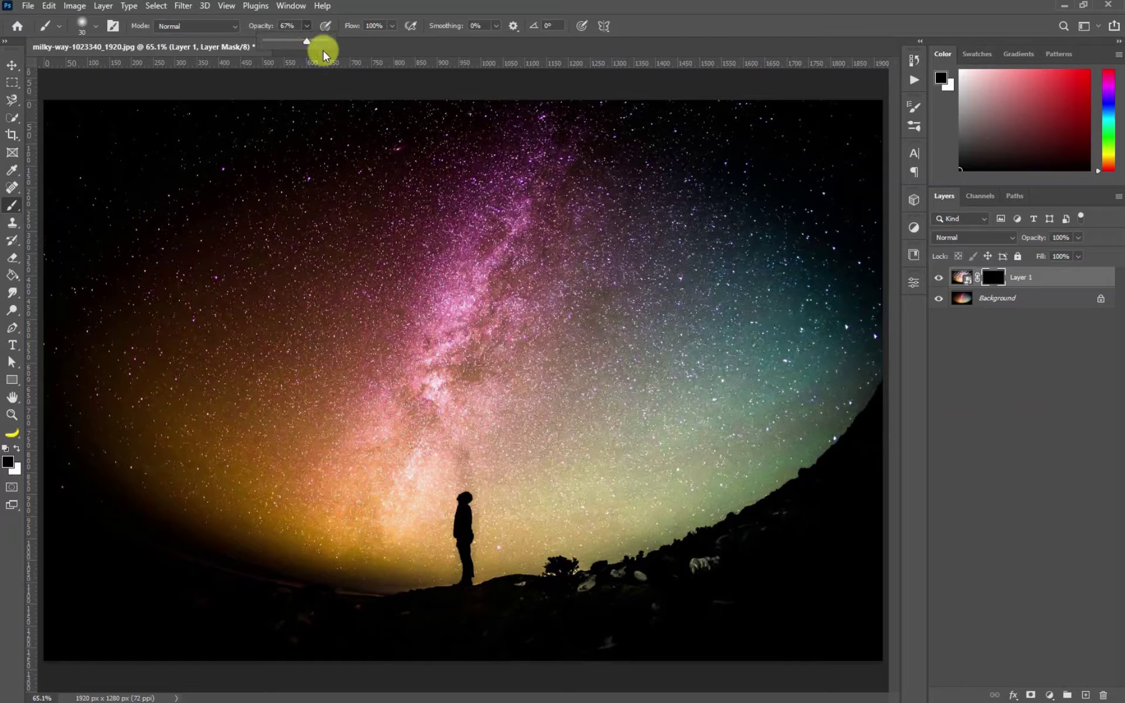
drag(299, 43, 294, 43)
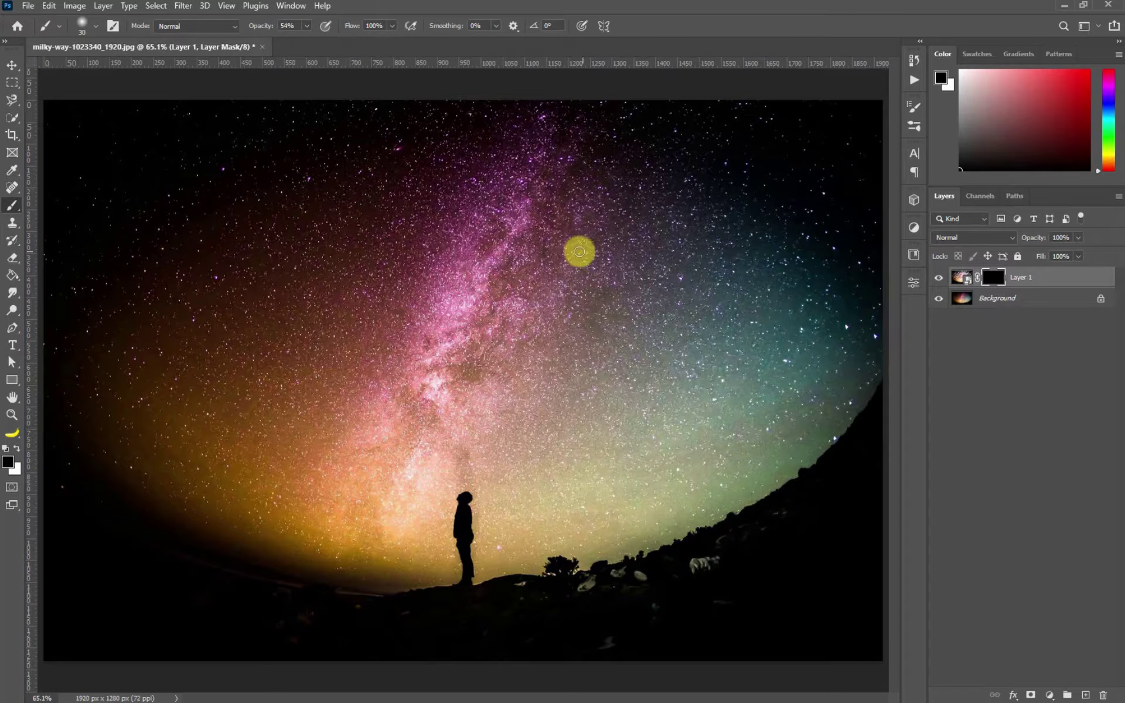
Step: Paint white with a 150 brush across the top of the sky to reveal star trails
key(bracketright)
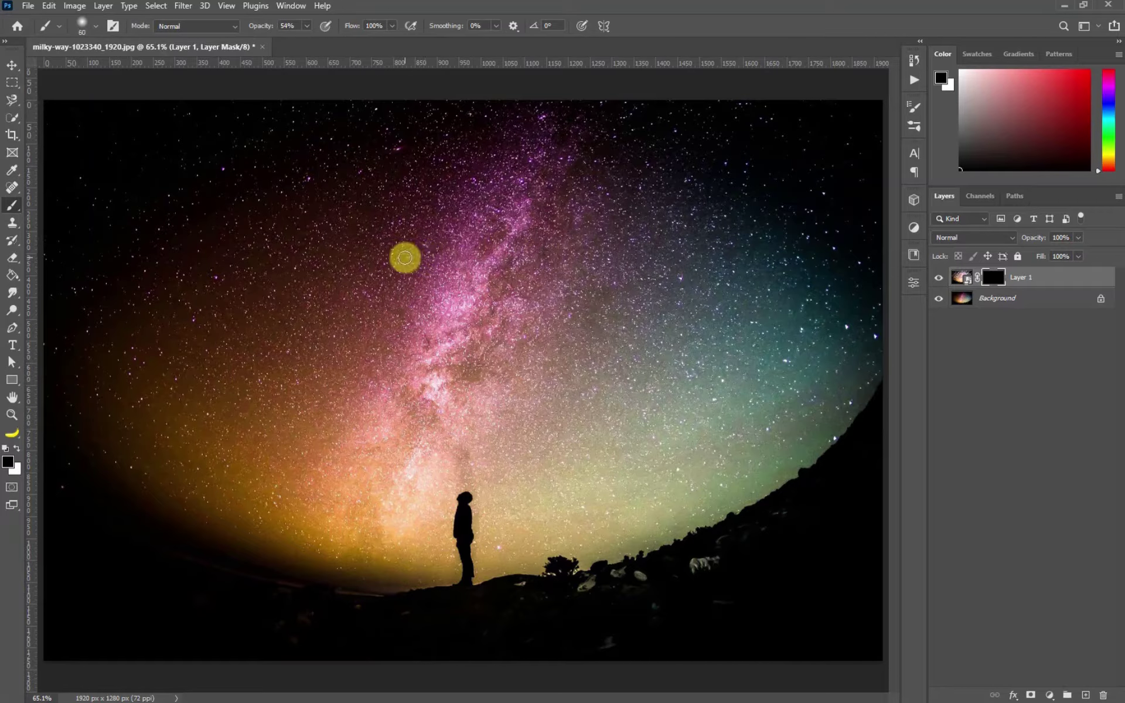
key(bracketright)
key(bracketright)
key(bracketright)
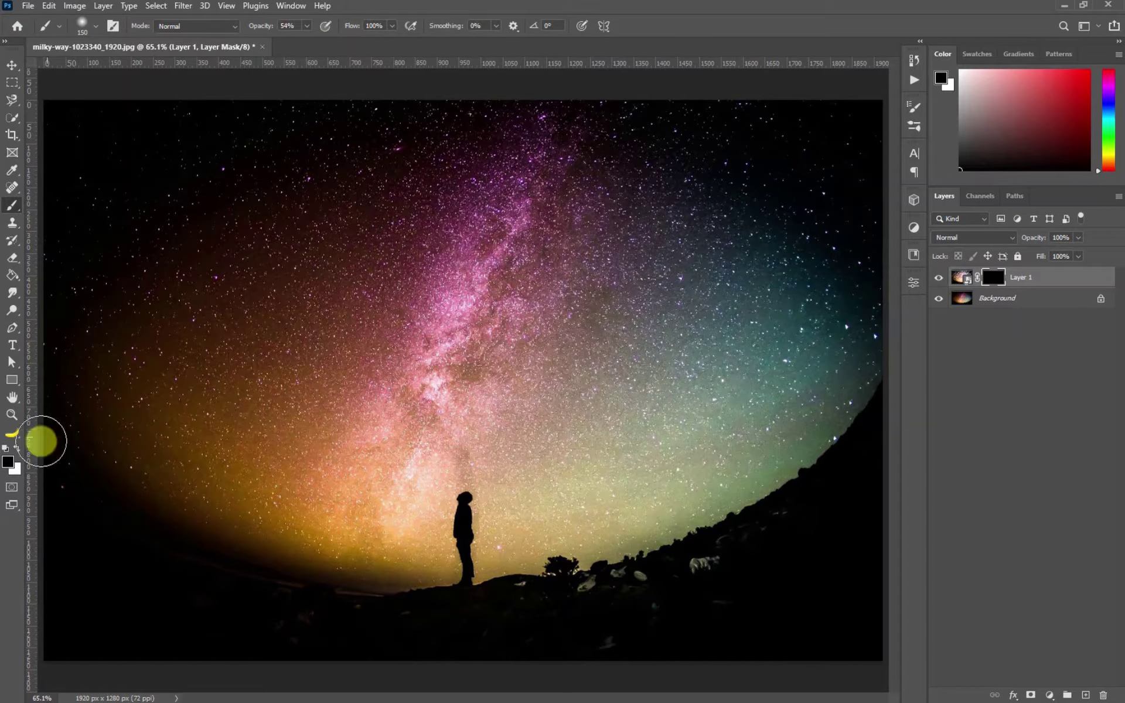
click(17, 448)
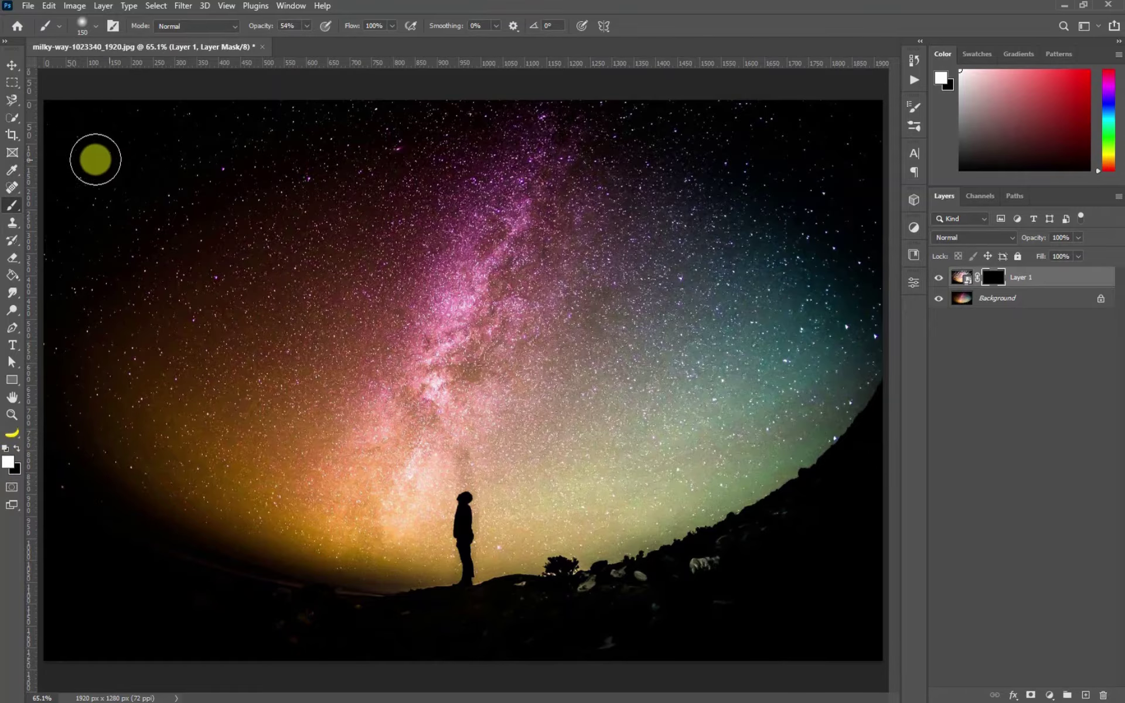
mouse_move(96, 160)
mouse_down()
mouse_move(170, 141)
mouse_move(595, 141)
mouse_up()
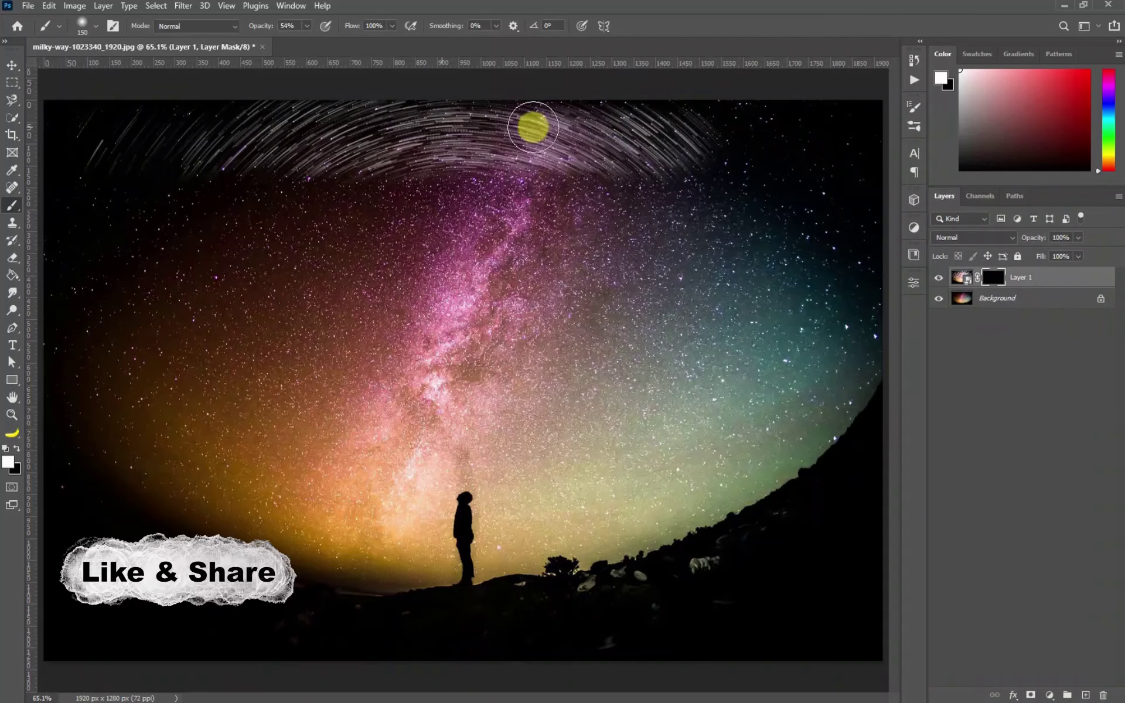
Step: Paint white over the remaining sky at brush size 400, then black at 175 over the figure
mouse_move(532, 123)
mouse_down()
mouse_move(846, 130)
mouse_move(669, 196)
mouse_move(836, 193)
mouse_move(254, 231)
mouse_move(406, 191)
mouse_move(125, 220)
mouse_move(184, 281)
mouse_move(111, 173)
mouse_move(105, 117)
mouse_move(143, 361)
mouse_move(113, 351)
mouse_move(201, 369)
mouse_move(498, 340)
mouse_move(485, 334)
mouse_move(728, 339)
mouse_move(623, 424)
mouse_move(676, 423)
mouse_move(550, 459)
mouse_move(555, 485)
mouse_move(489, 396)
mouse_move(353, 490)
mouse_move(376, 490)
mouse_move(231, 427)
mouse_move(171, 429)
mouse_move(138, 181)
mouse_move(823, 402)
mouse_up()
key(bracketright)
key(bracketright)
key(bracketright)
key(bracketright)
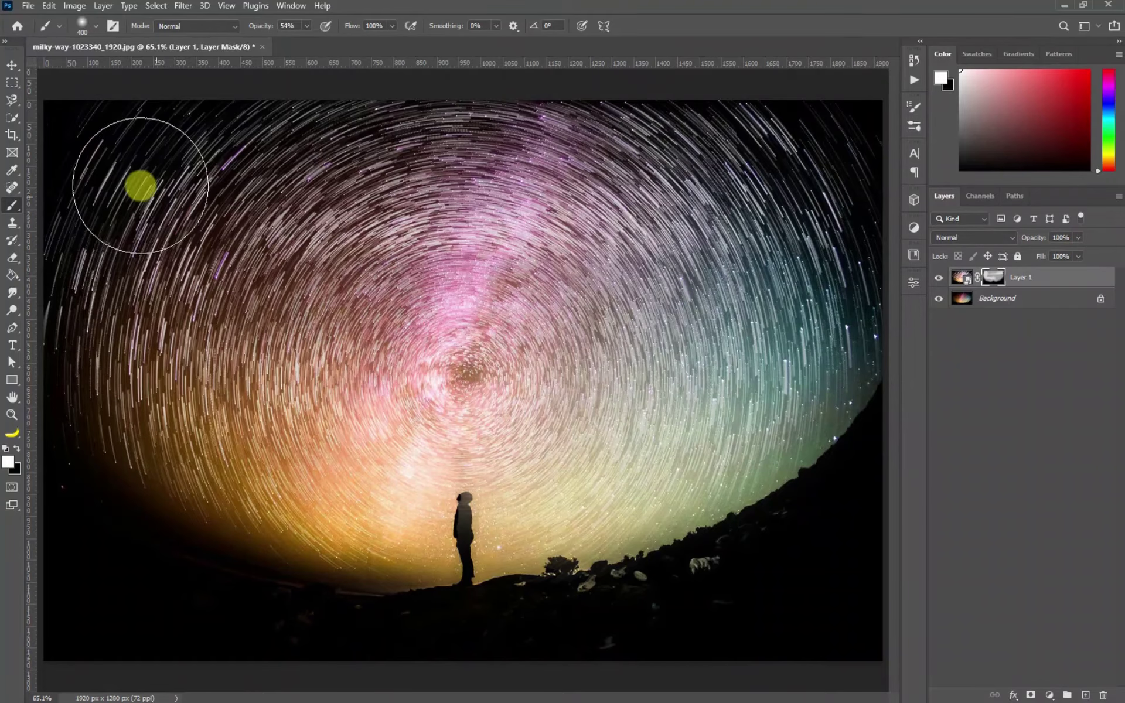
key(bracketleft)
key(bracketleft)
key(bracketleft)
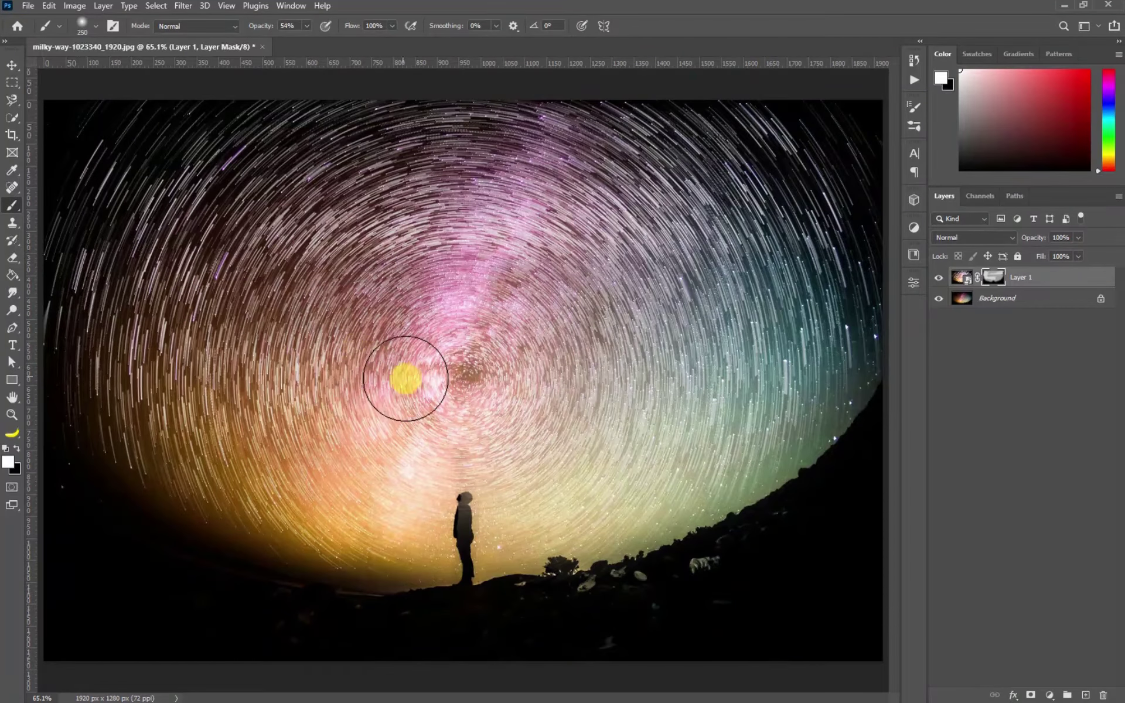
key(bracketleft)
key(bracketleft)
key(bracketleft)
key(bracketleft)
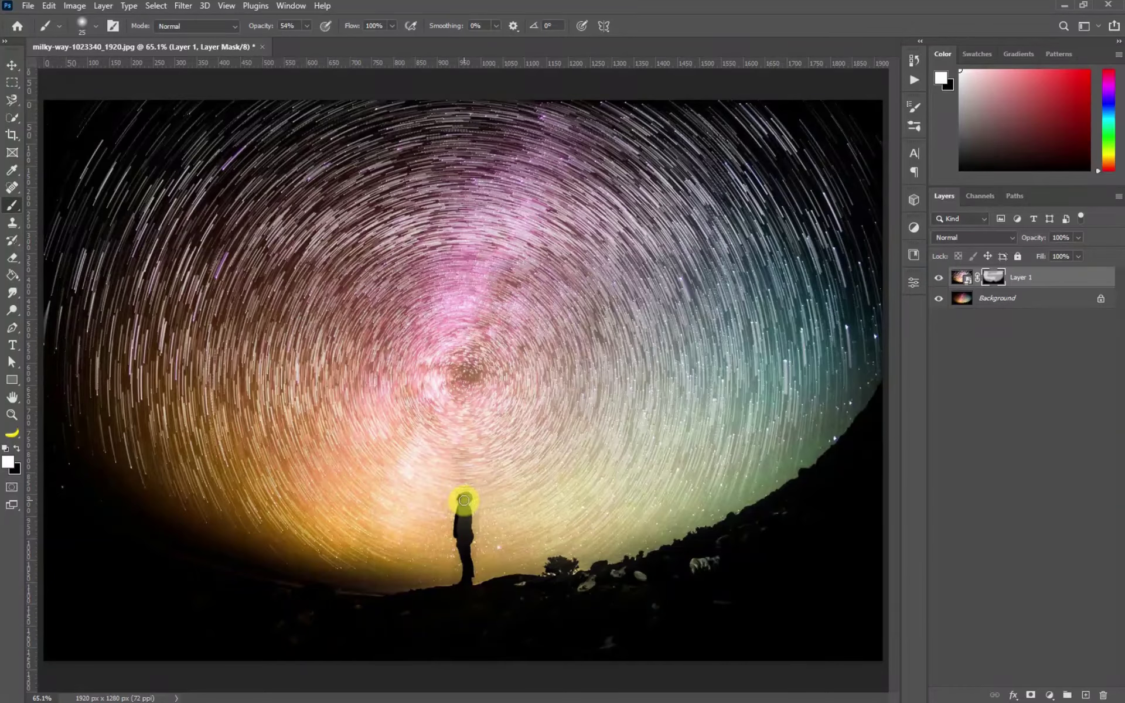
click(18, 448)
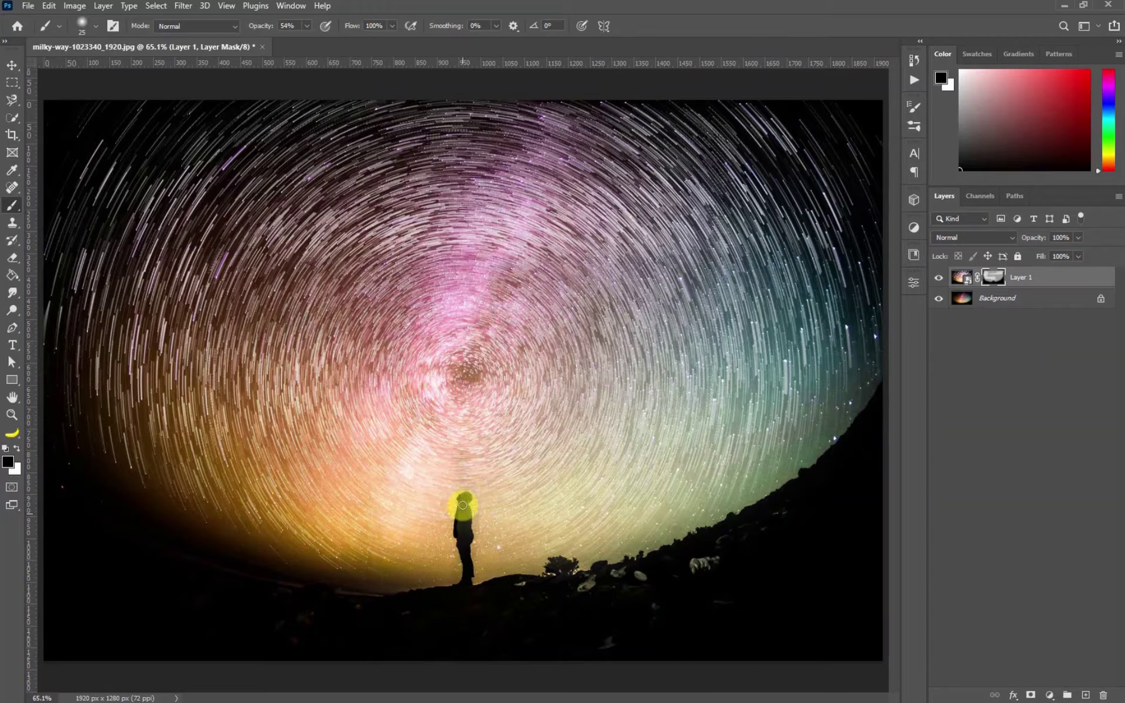
mouse_move(463, 505)
mouse_down()
mouse_move(462, 557)
mouse_move(465, 529)
mouse_up()
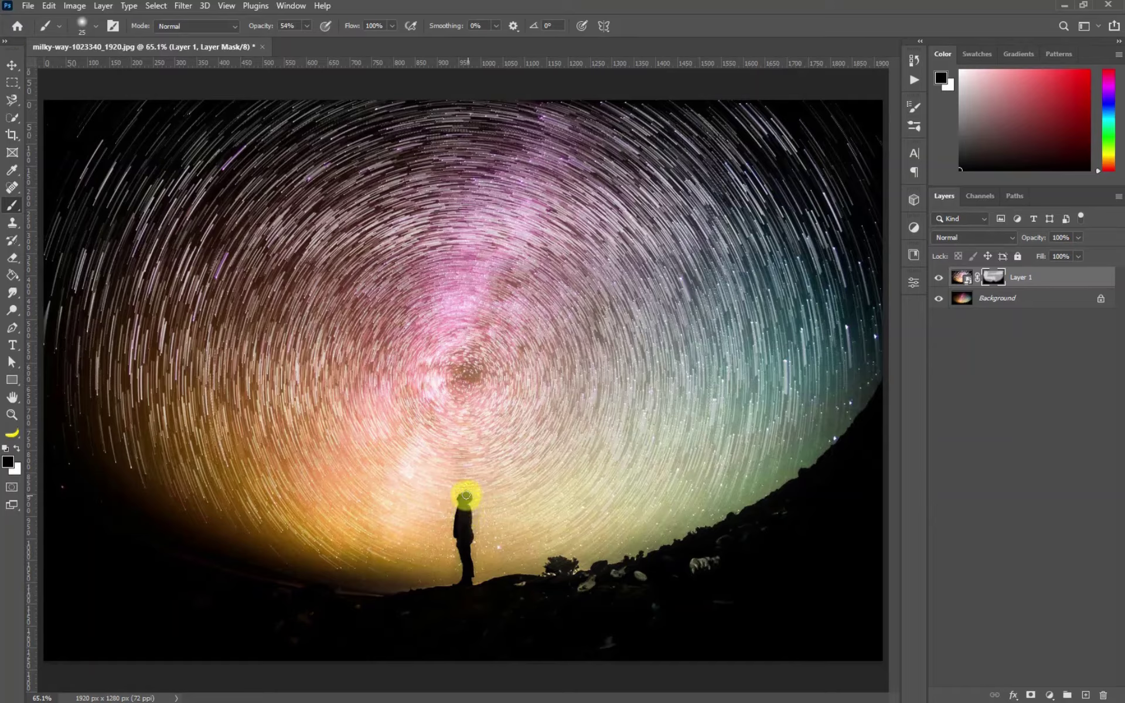
drag(467, 502, 466, 582)
Step: Add a Color Balance adjustment layer with Shadows set to Cyan -25 and Blue +40
click(12, 65)
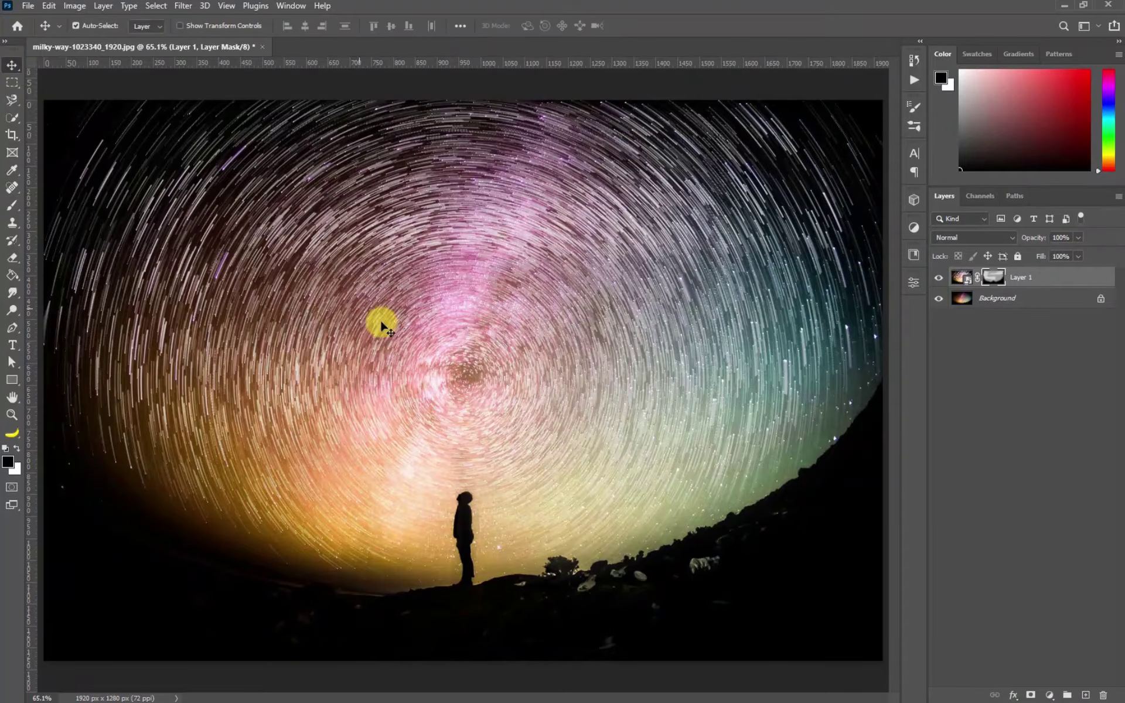
click(1049, 695)
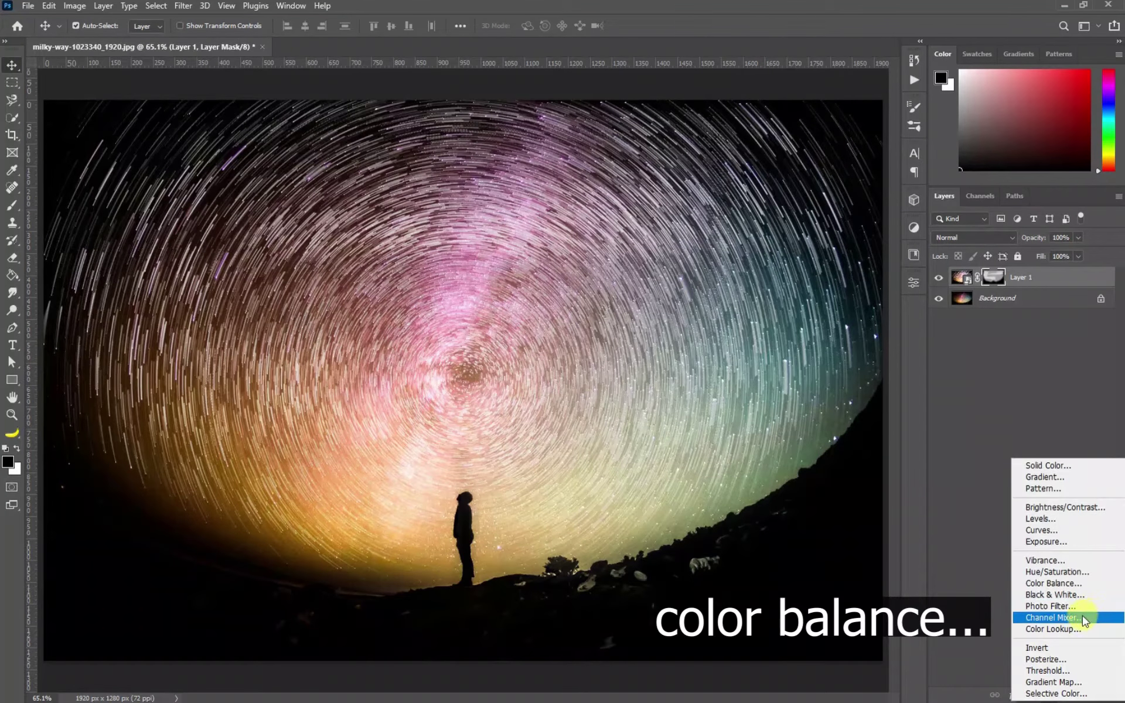
click(1051, 583)
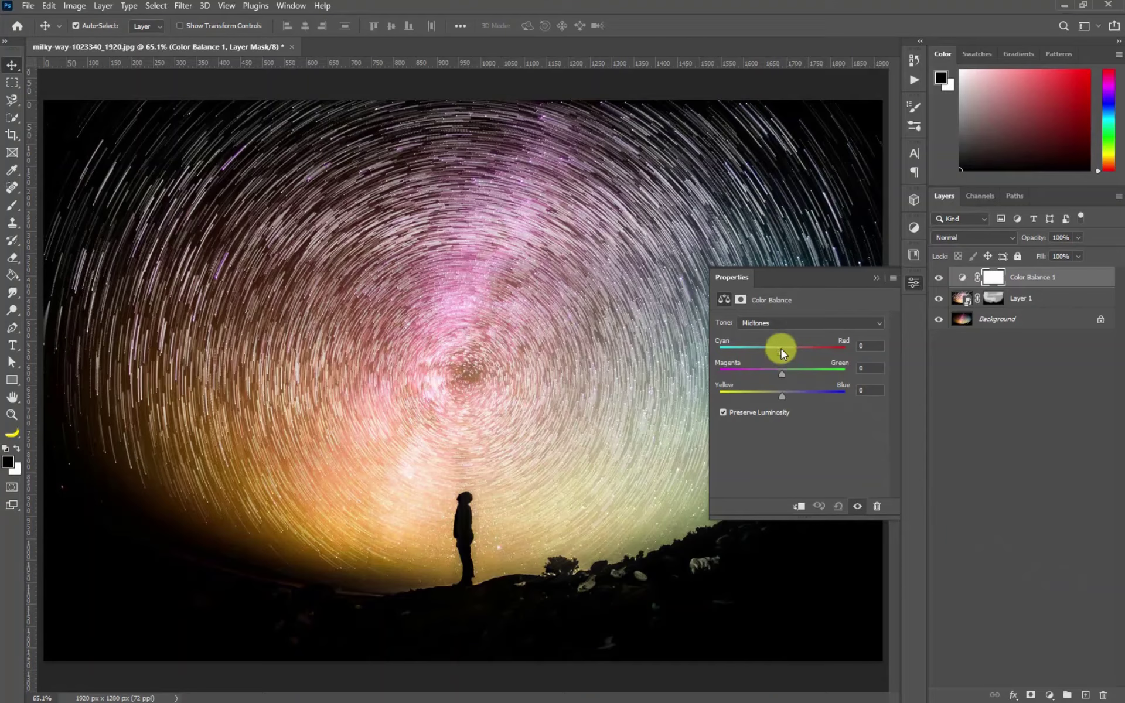
click(803, 326)
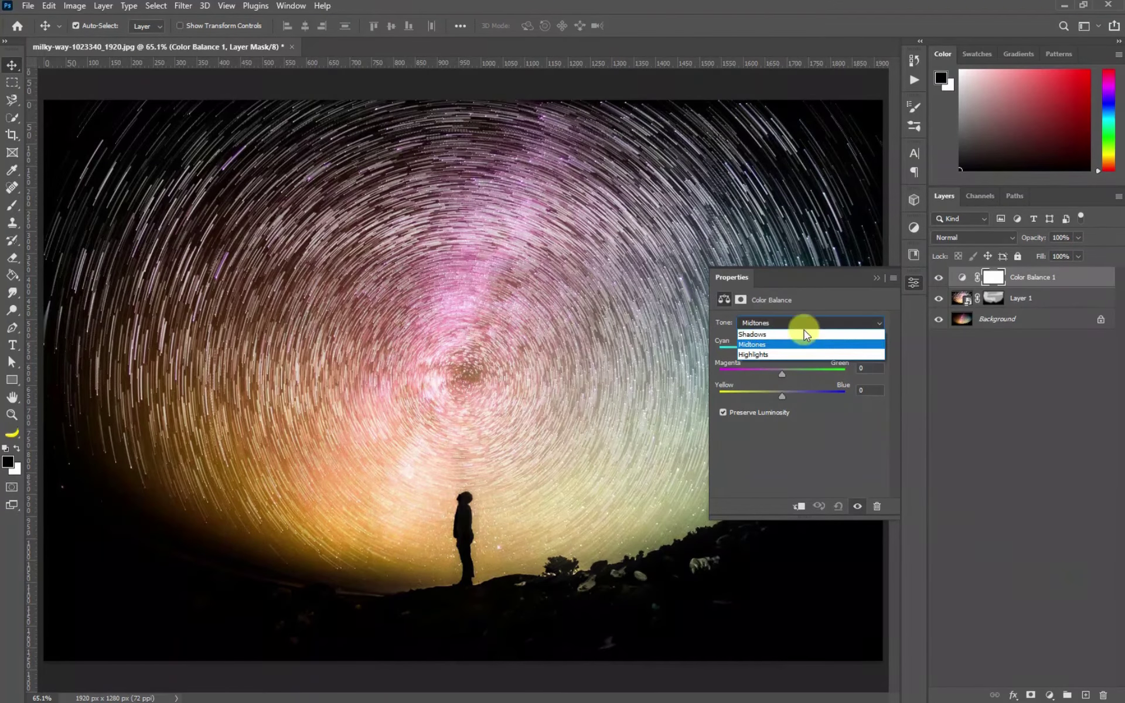
click(752, 334)
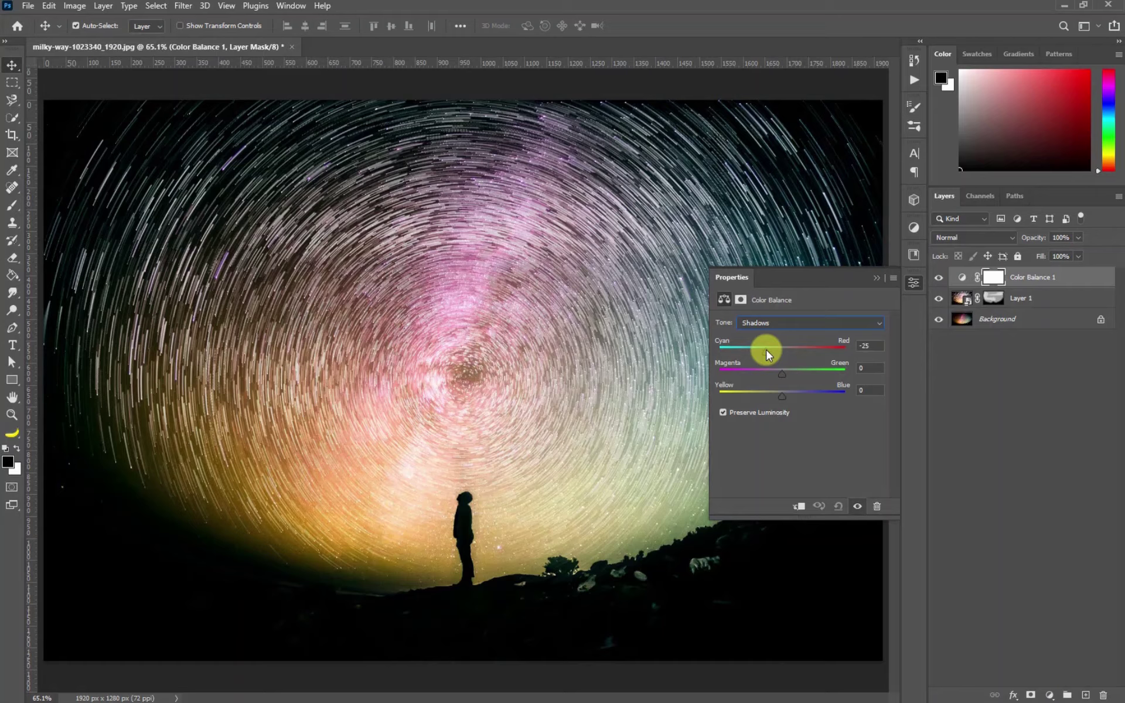
drag(782, 396, 807, 399)
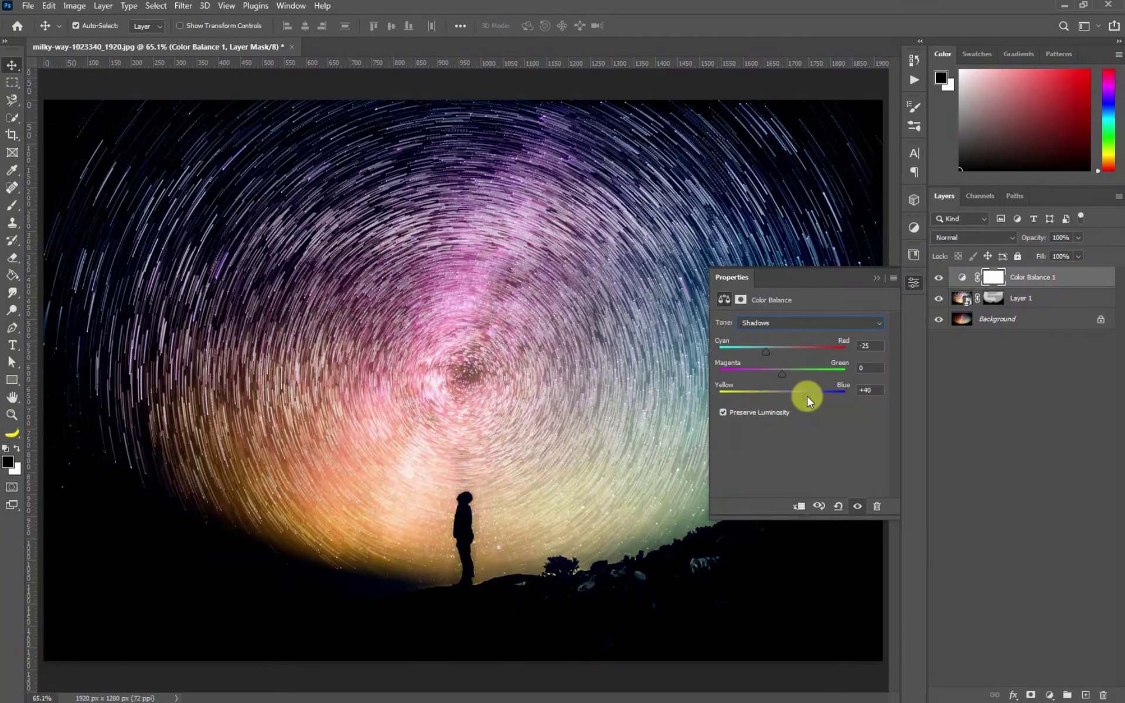
Step: Shift the Color Balance highlights toward cyan
click(825, 324)
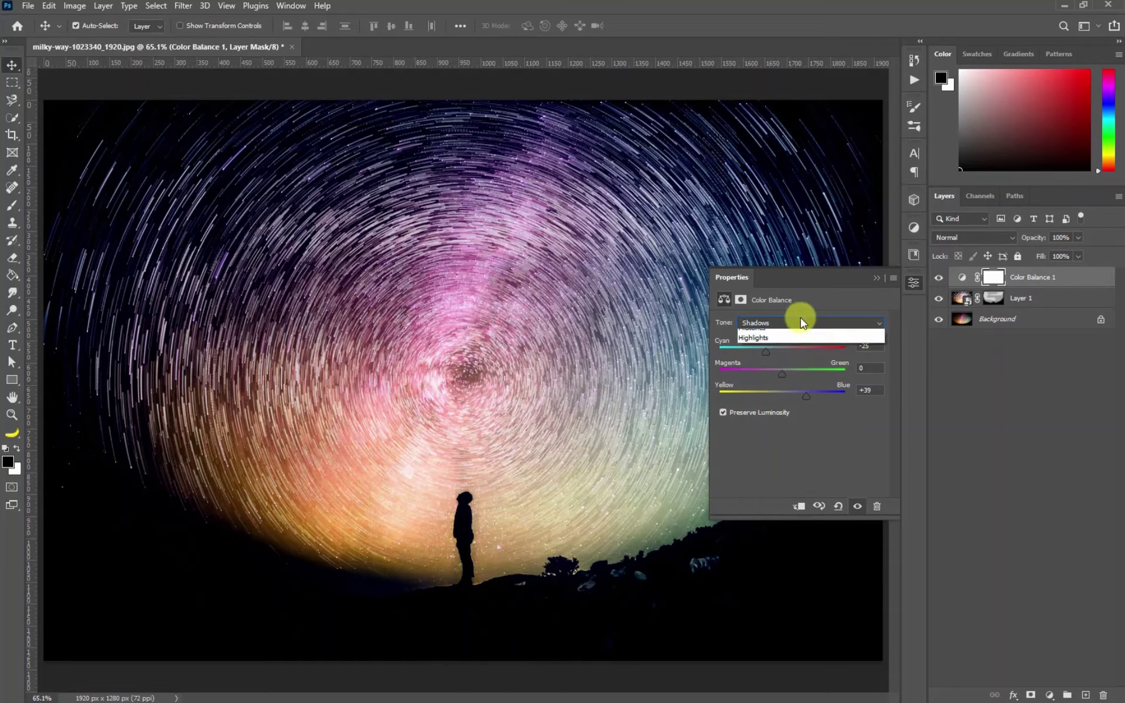
click(781, 350)
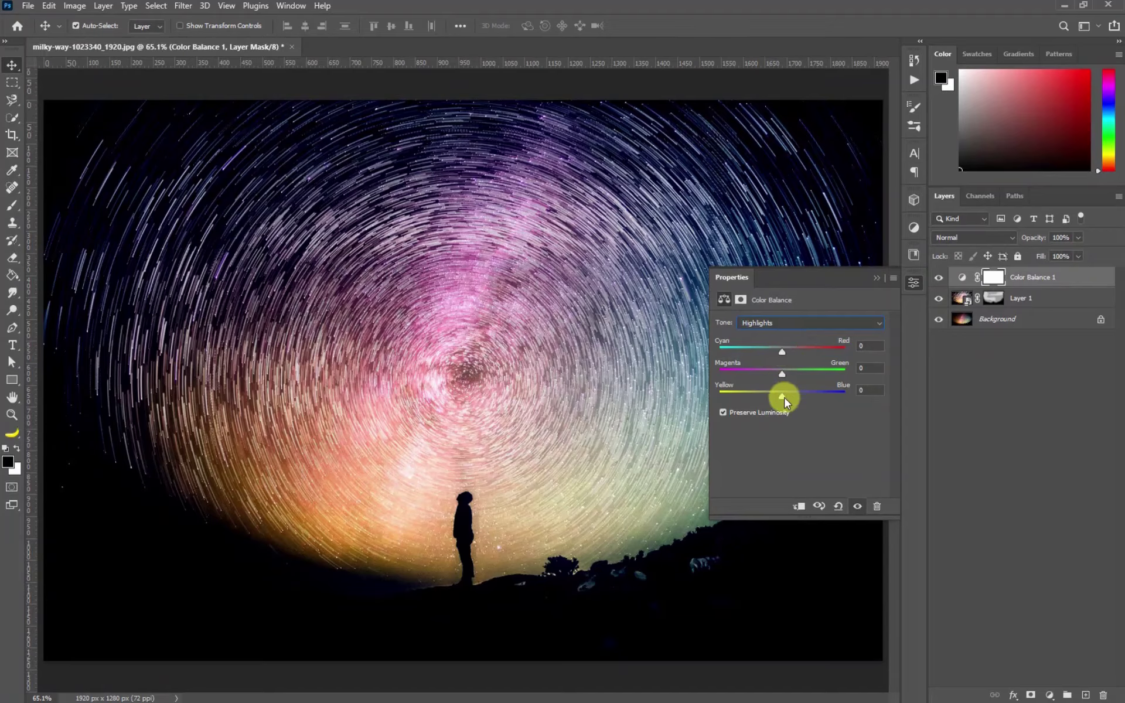
drag(782, 351, 769, 348)
Step: Set Midtones to Red +35 and Blue +37, then toggle Layer 1 to compare
click(782, 328)
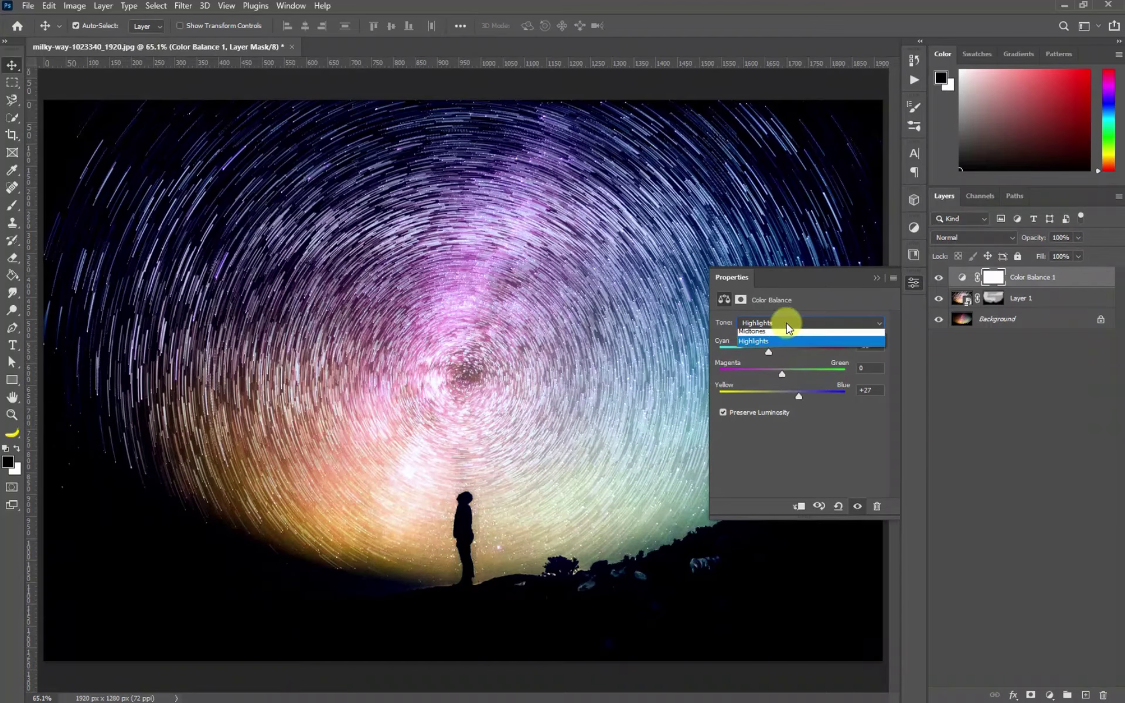
click(786, 349)
mouse_move(782, 352)
mouse_down()
mouse_move(806, 359)
mouse_move(797, 398)
mouse_up()
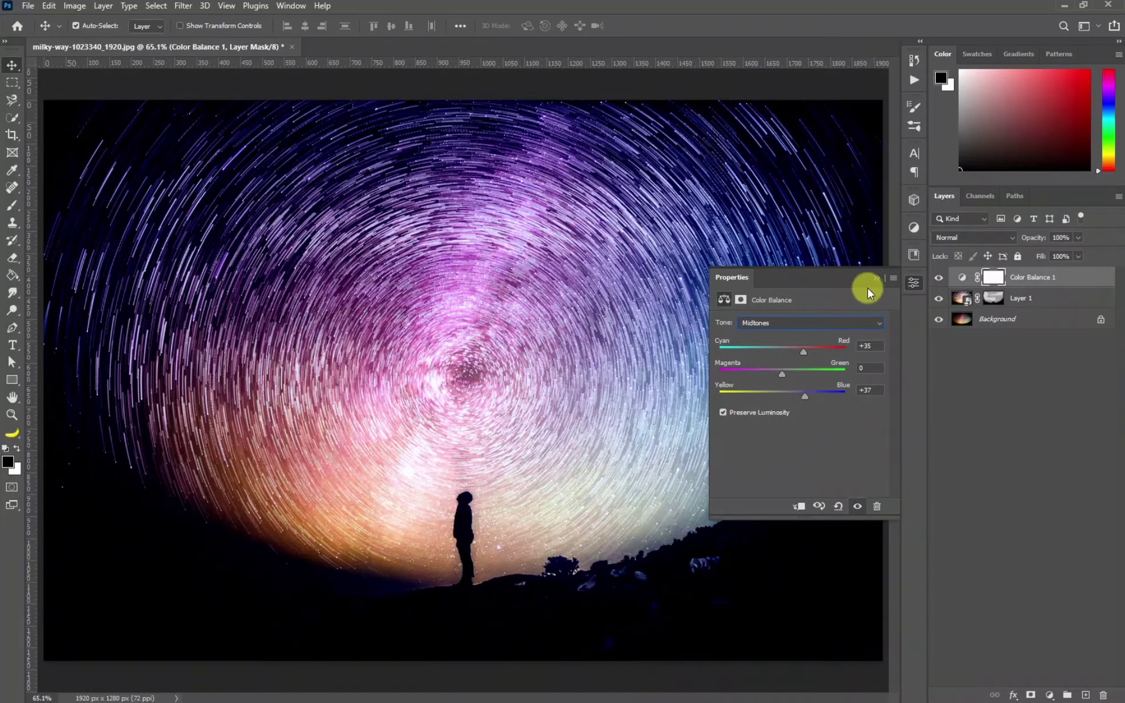
click(878, 276)
click(938, 300)
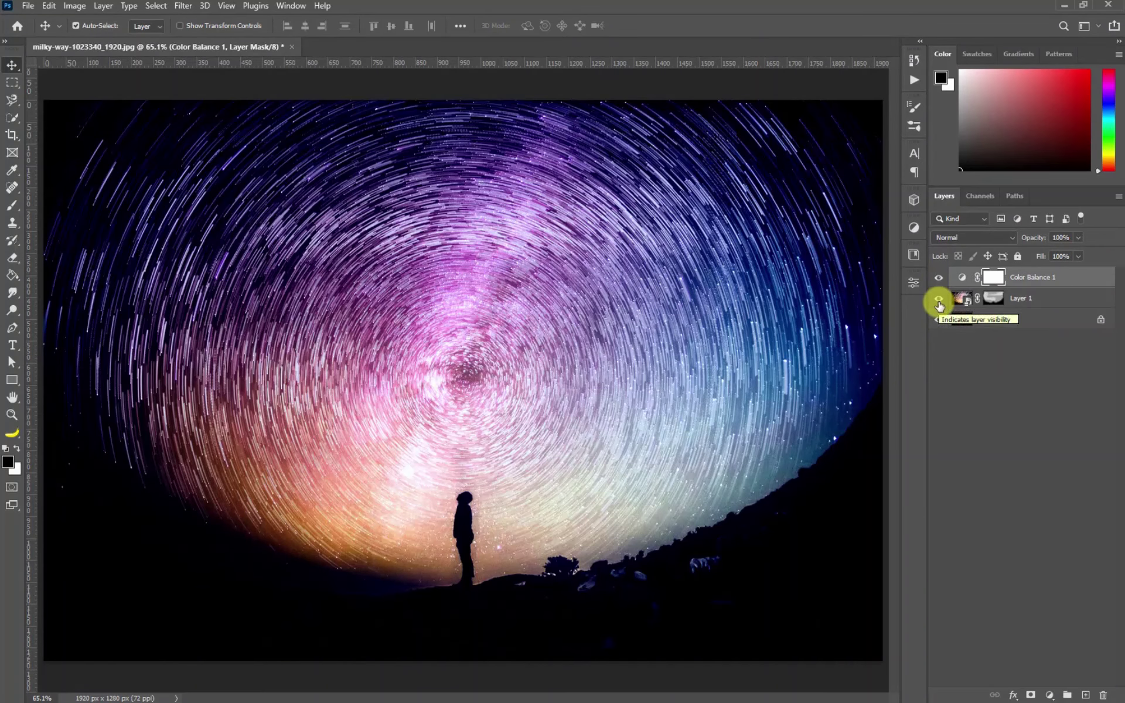